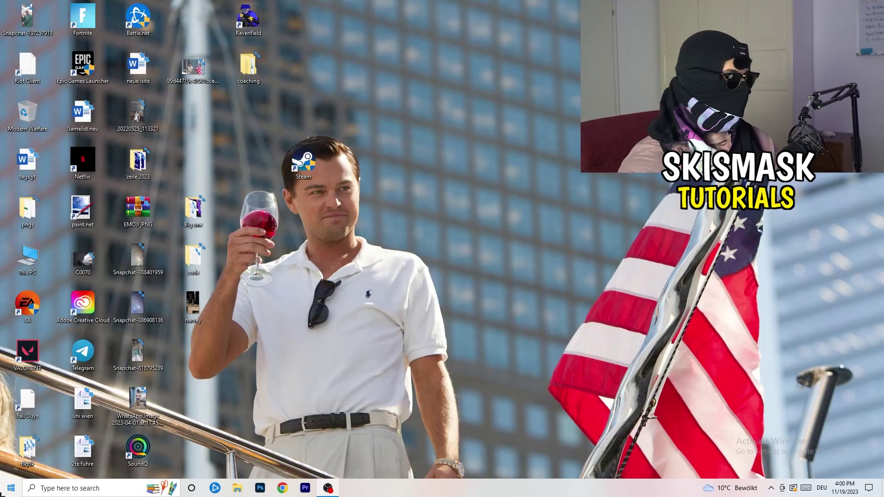
- Open the Start menu from the Start button on the taskbar
{"action": "left_click", "coordinate": [11, 488]}
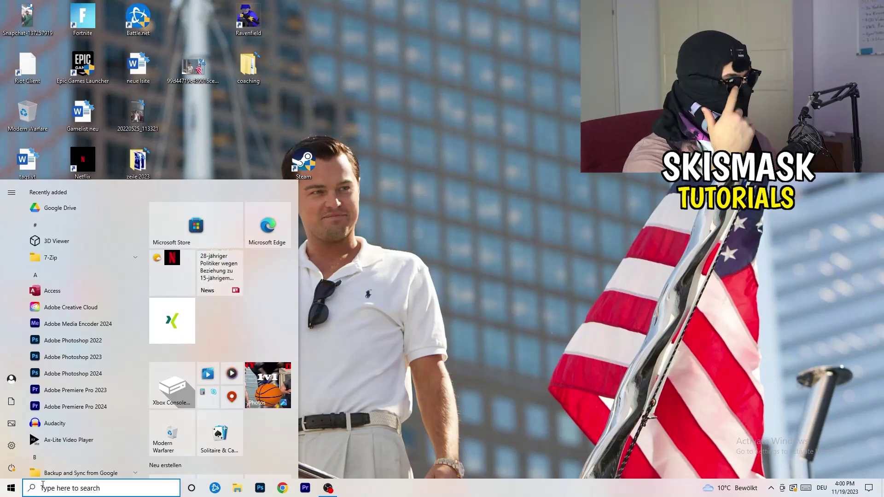
- Go to Settings > Gaming and show the Captures page
{"action": "left_click", "coordinate": [12, 445]}
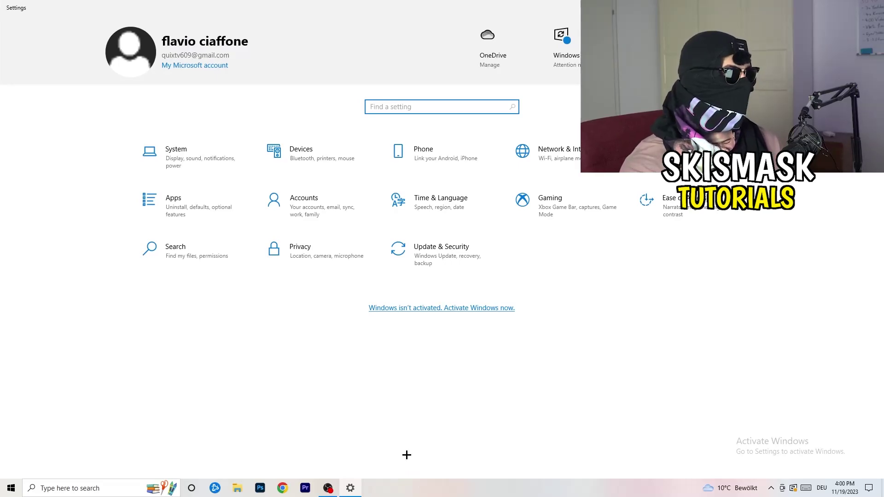
{"action": "left_click", "coordinate": [571, 211]}
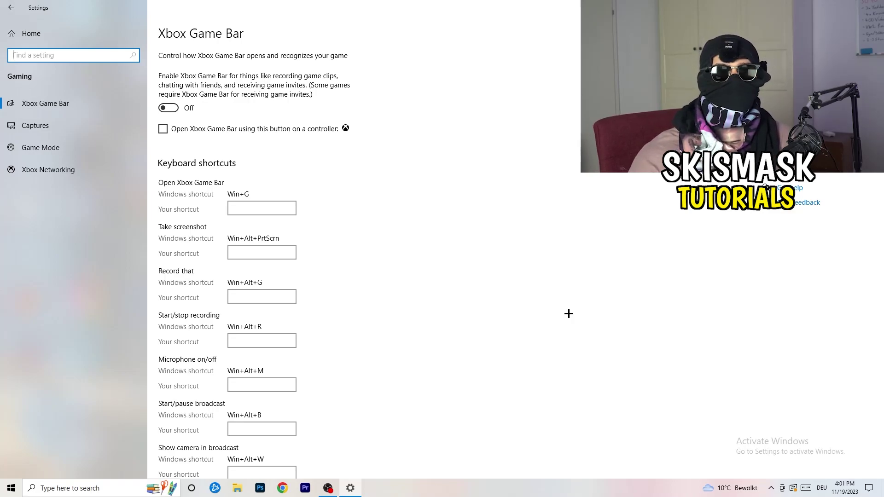
{"action": "left_click", "coordinate": [73, 128]}
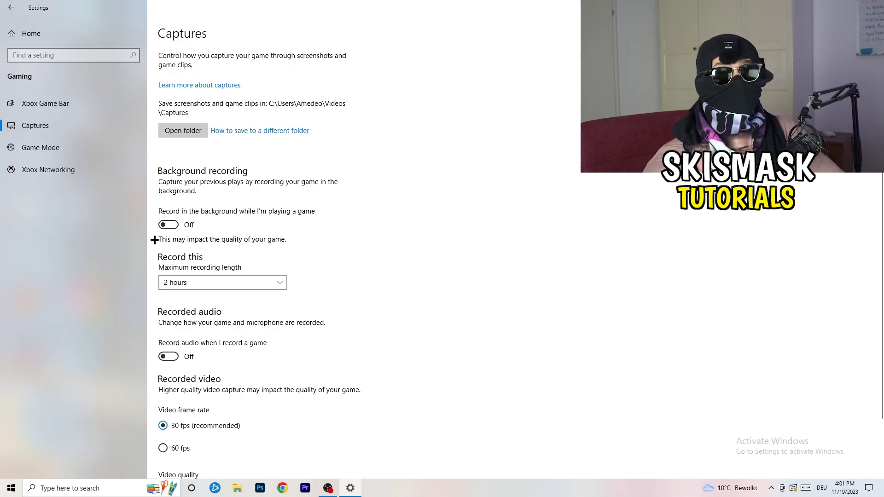
- Check the maximum recording length choices, keep it at 2 hours, and scroll through Captures
{"action": "left_click", "coordinate": [213, 282]}
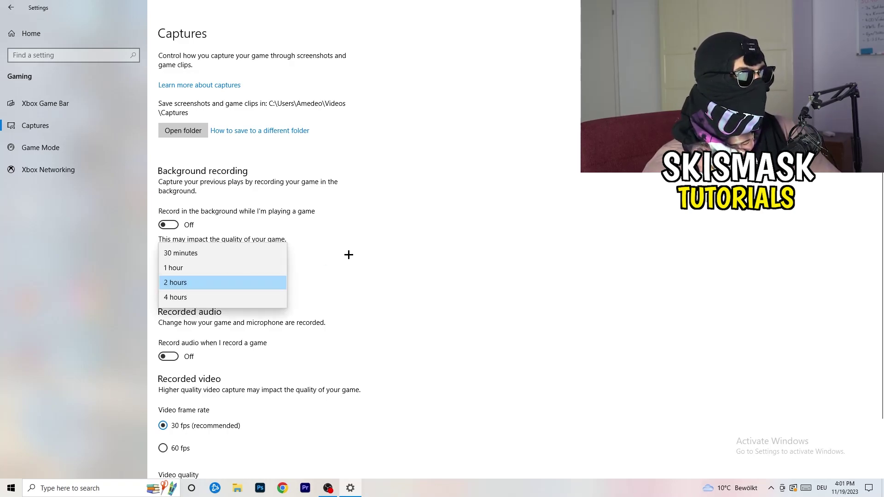
{"action": "left_click", "coordinate": [251, 281]}
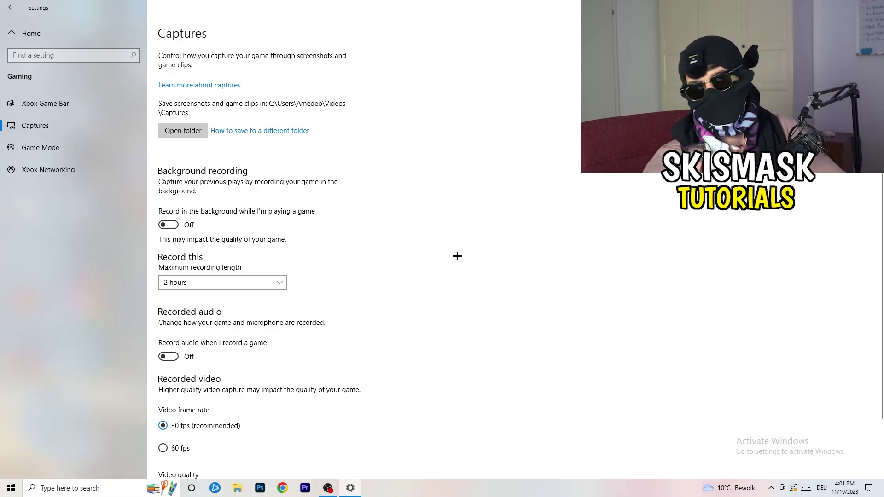
{"action": "left_click", "coordinate": [262, 280]}
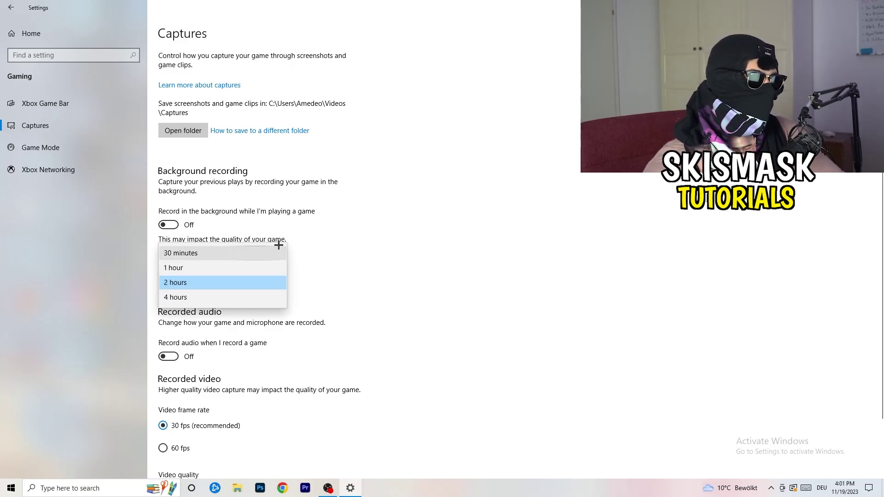
{"action": "left_click", "coordinate": [545, 259]}
{"action": "scroll", "coordinate": [300, 427], "scroll_direction": "down", "scroll_amount": 2}
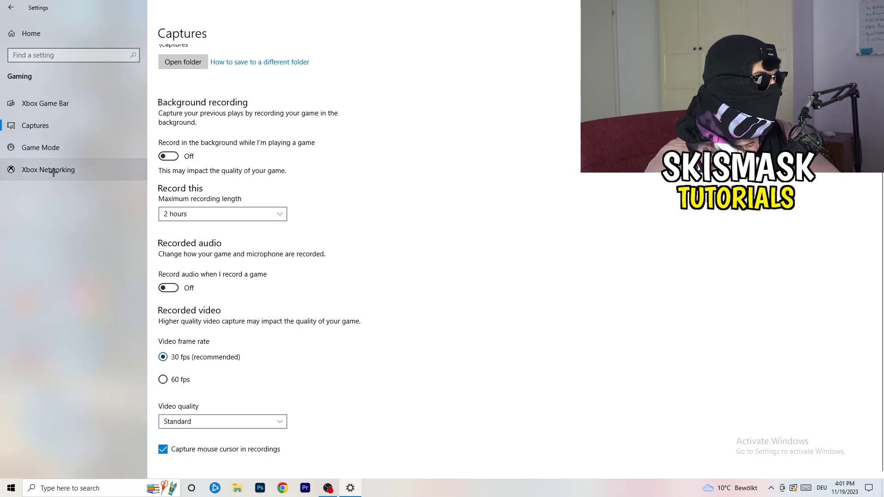
- Confirm the Game Mode toggle is On, then close the Settings window
{"action": "left_click", "coordinate": [65, 146]}
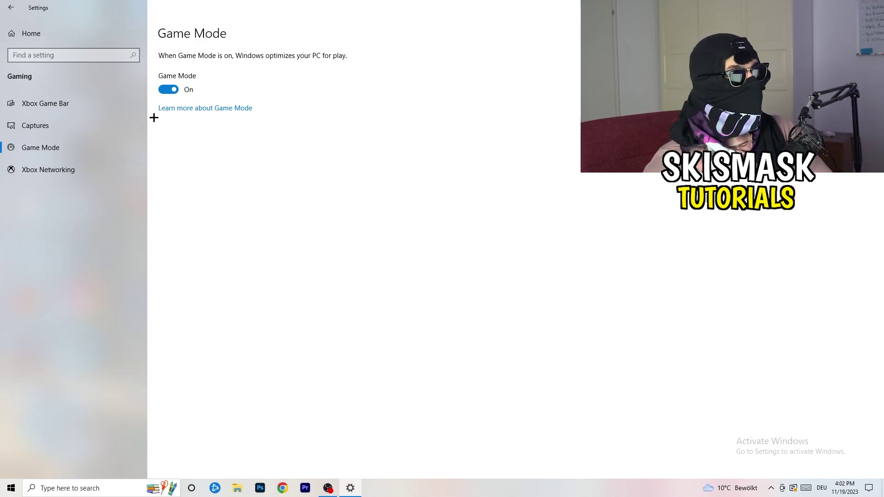
{"action": "key", "text": "alt+F4"}
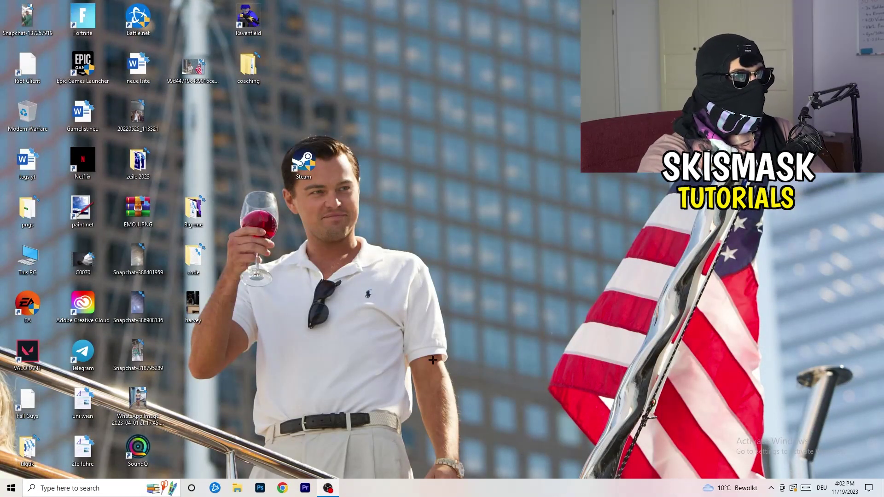
- Launch Task Manager from the taskbar and maximize it
{"action": "left_click_drag", "start_coordinate": [461, 488], "coordinate": [310, 432]}
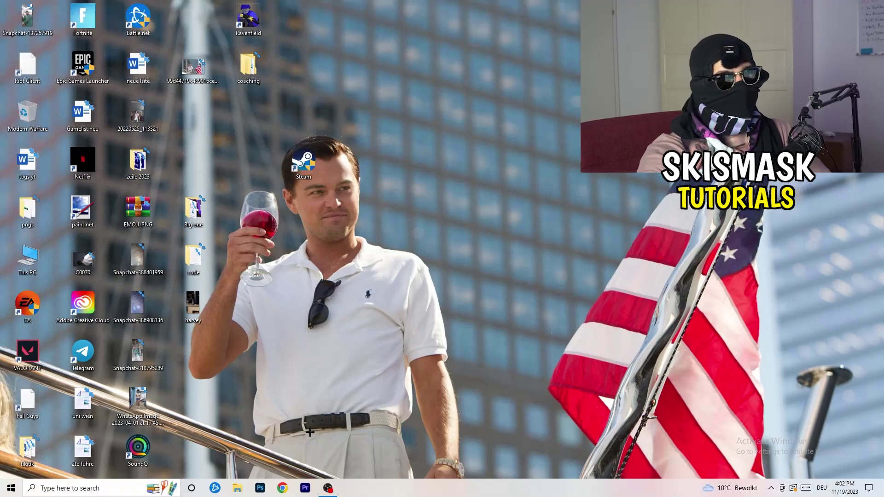
{"action": "right_click", "coordinate": [426, 489]}
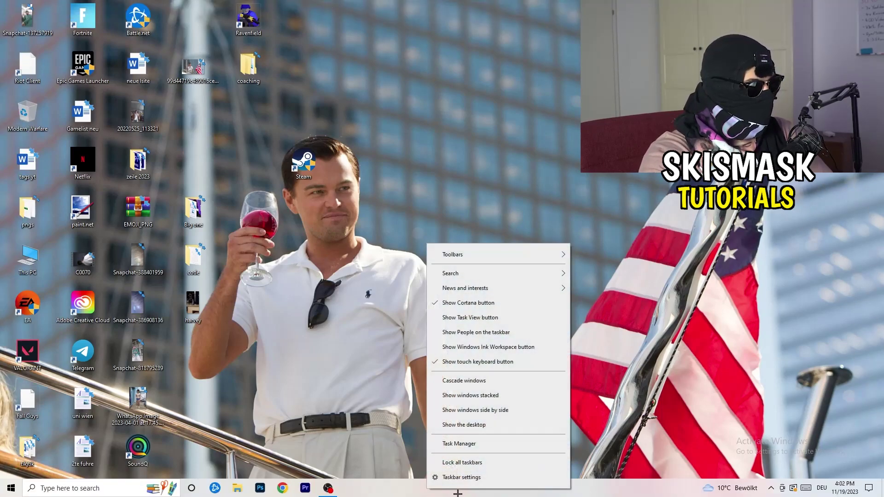
{"action": "left_click", "coordinate": [475, 444]}
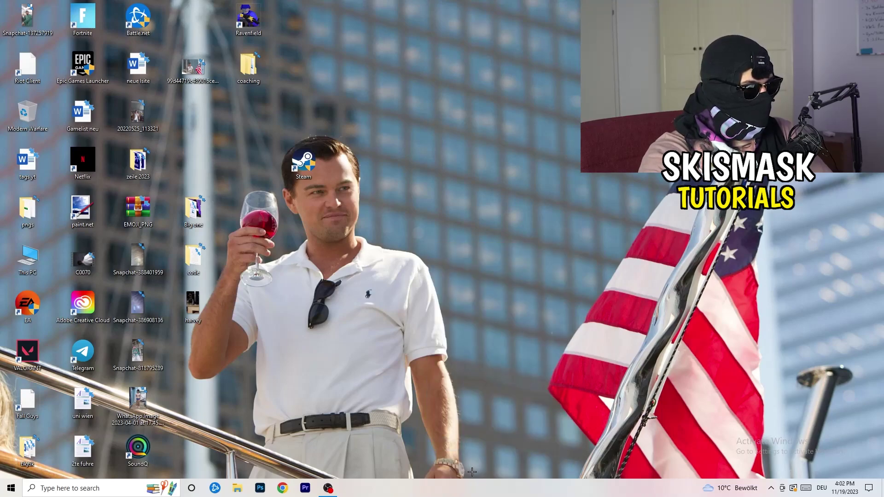
{"action": "double_click", "coordinate": [516, 18]}
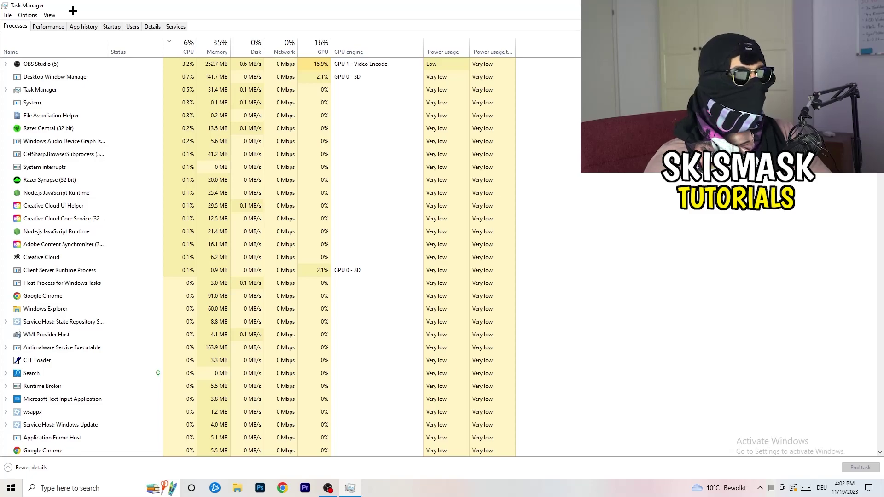
- Sort processes by CPU and GPU, inspect OBS Studio without ending it, then switch to Details
{"action": "left_click", "coordinate": [190, 45]}
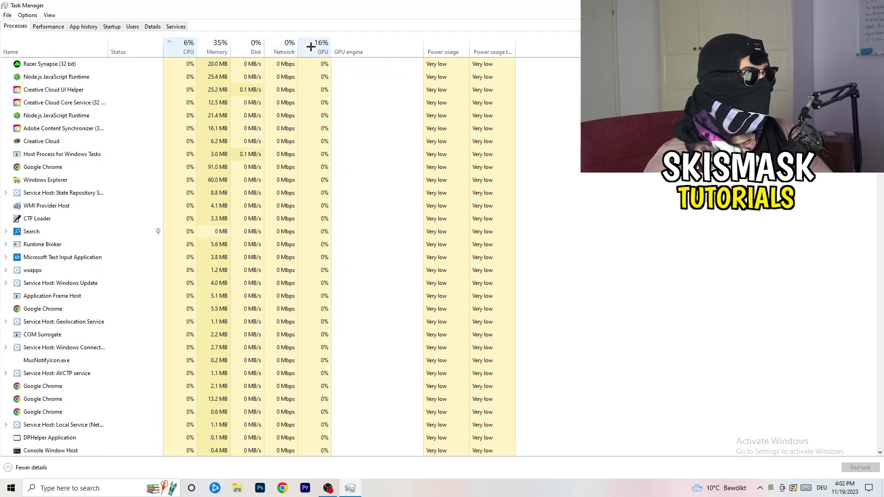
{"action": "left_click", "coordinate": [311, 47]}
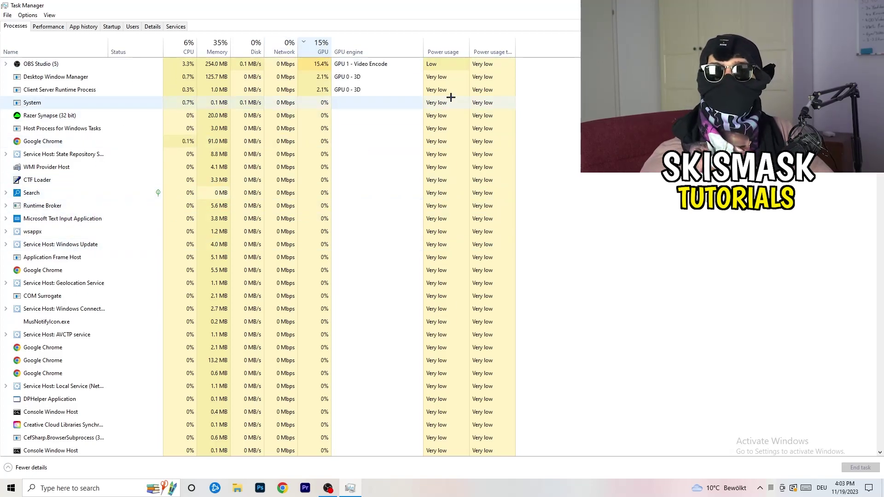
{"action": "right_click", "coordinate": [323, 67]}
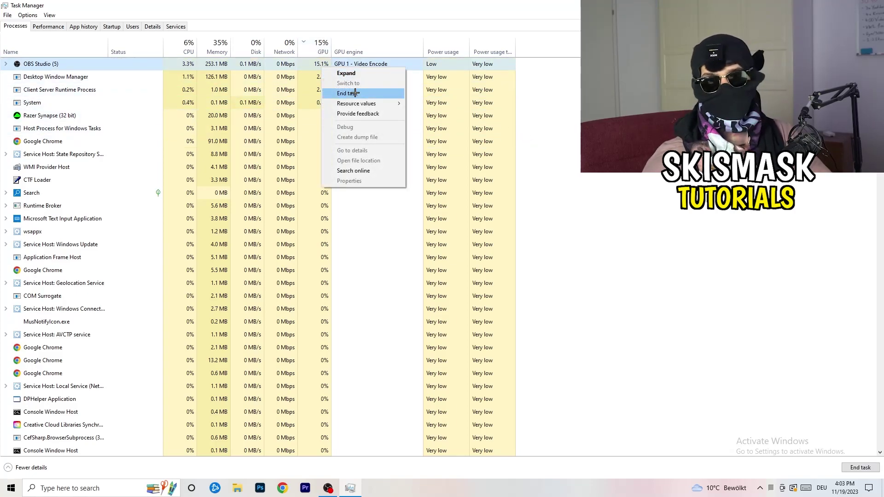
{"action": "key", "text": "Escape"}
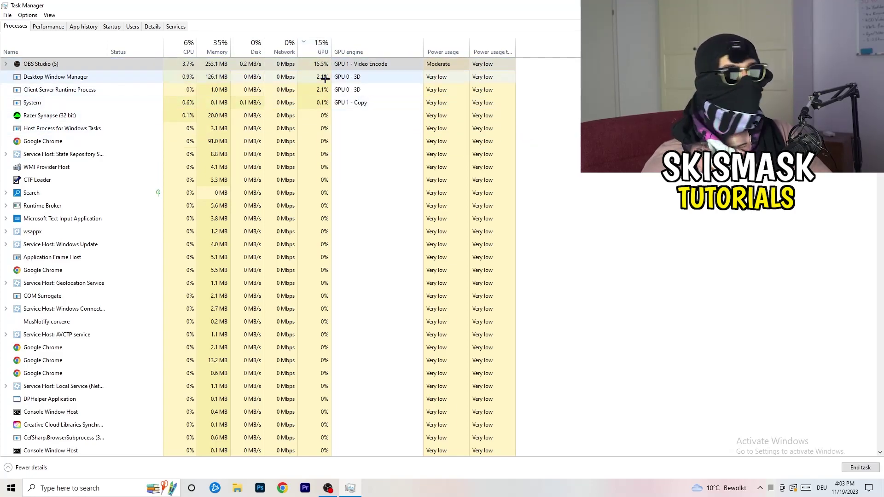
{"action": "left_click", "coordinate": [184, 47]}
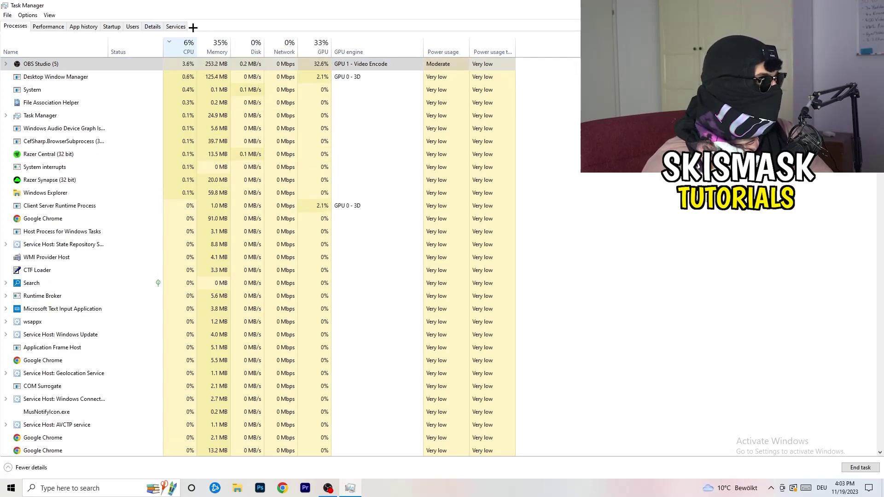
{"action": "left_click", "coordinate": [148, 26]}
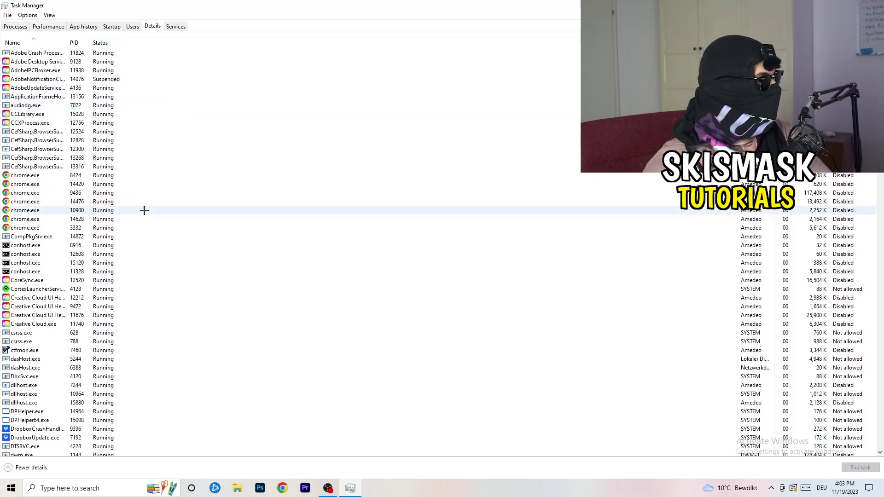
- Look at Creative Cloud UI Helper's Set priority options in Details, then switch to Startup
{"action": "scroll", "coordinate": [133, 236], "scroll_direction": "down", "scroll_amount": 9}
{"action": "scroll", "coordinate": [134, 231], "scroll_direction": "up", "scroll_amount": 9}
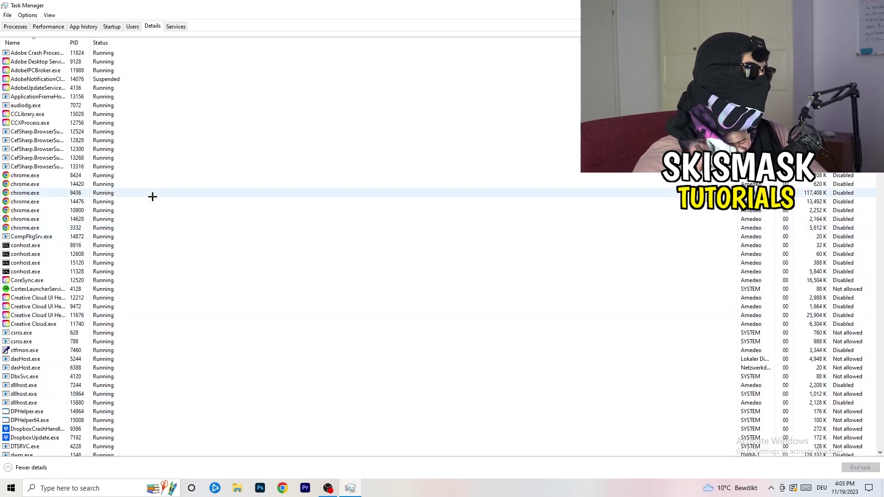
{"action": "scroll", "coordinate": [50, 253], "scroll_direction": "down", "scroll_amount": 3}
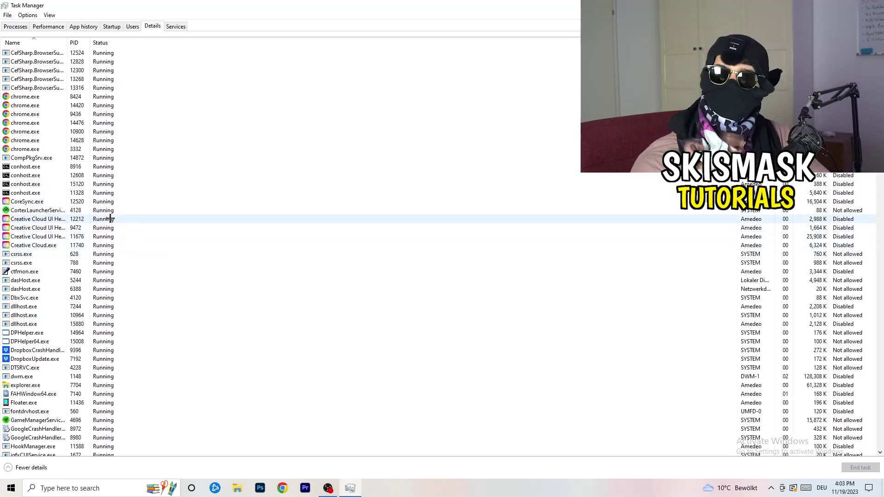
{"action": "right_click", "coordinate": [37, 236]}
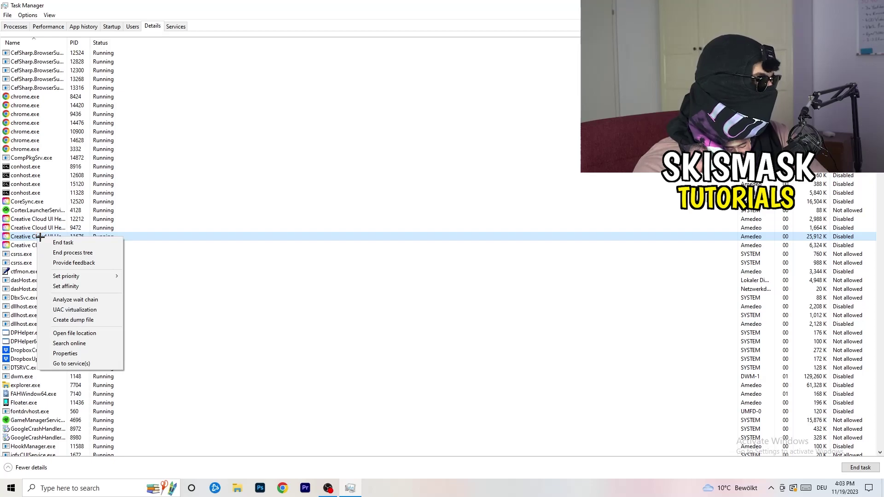
{"action": "mouse_move", "coordinate": [83, 276]}
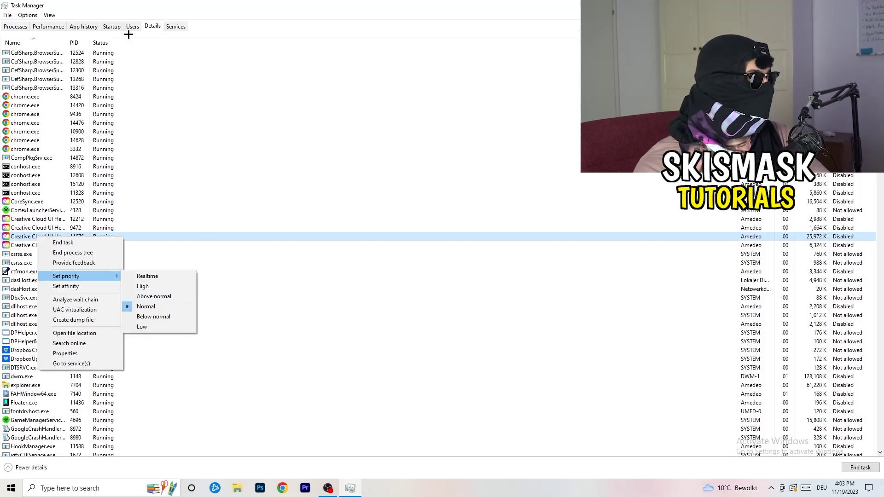
{"action": "left_click", "coordinate": [112, 26]}
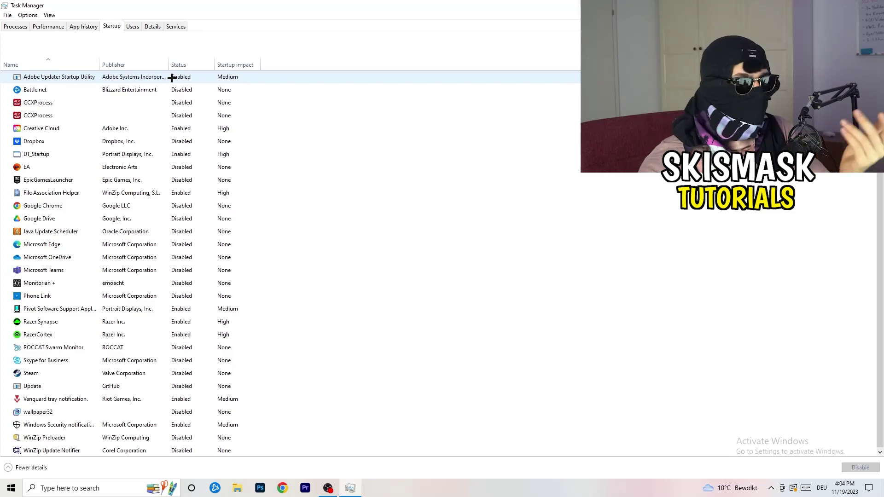
- Choose Disable for the DT_Startup entry in the Startup list
{"action": "right_click", "coordinate": [201, 152]}
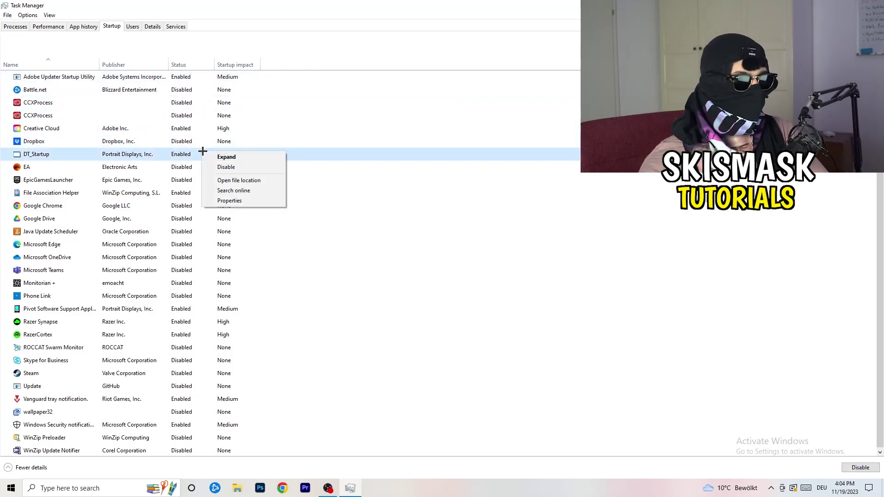
{"action": "left_click", "coordinate": [246, 157]}
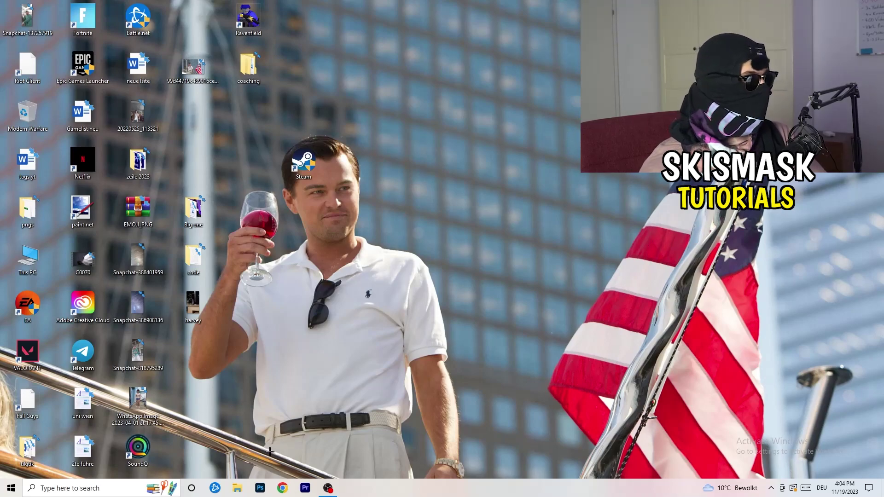
- Open Settings from the Start menu and go to System > Display
{"action": "left_click", "coordinate": [7, 490]}
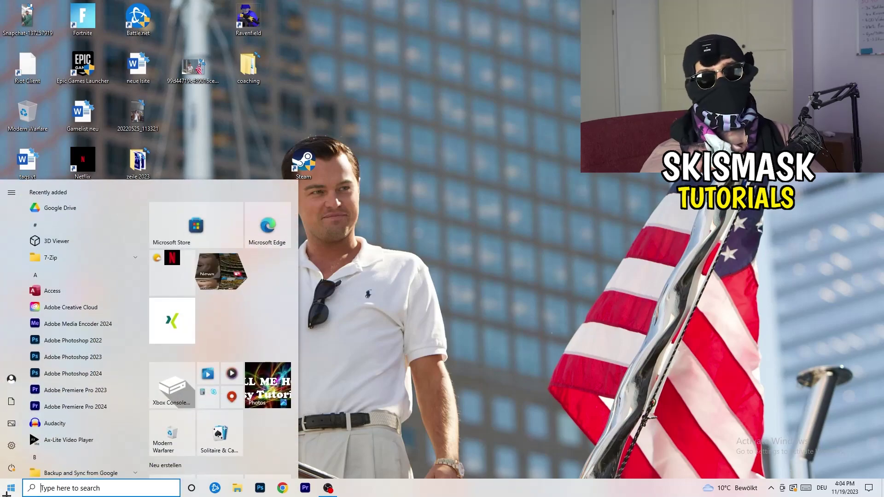
{"action": "left_click", "coordinate": [11, 449]}
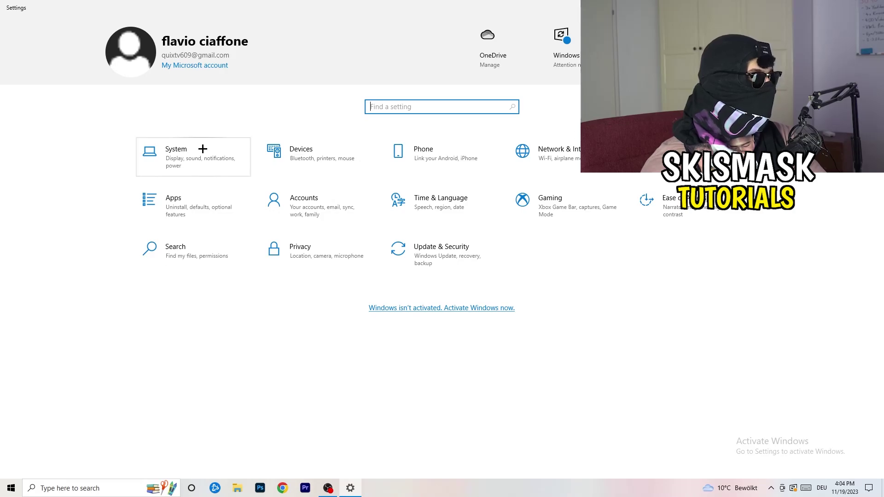
{"action": "left_click", "coordinate": [203, 149]}
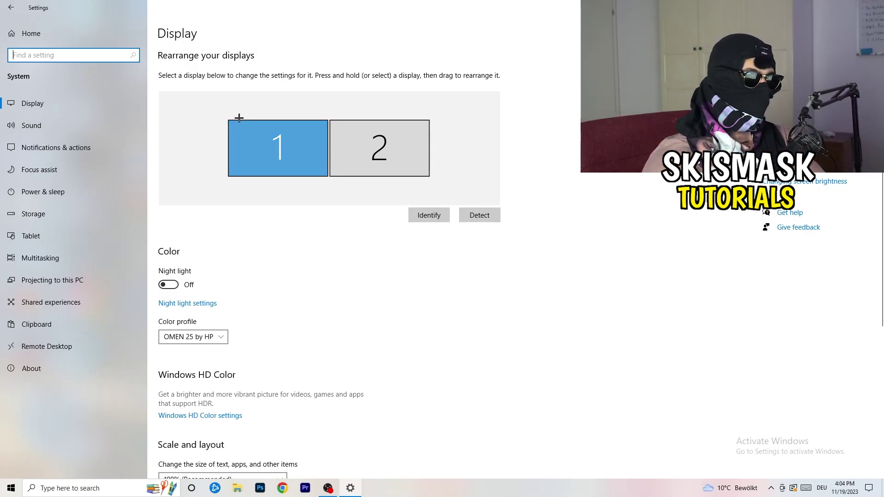
- Select display 1 and keep scaling at 100% (Recommended) at 1920 × 1080
{"action": "left_click", "coordinate": [324, 168]}
{"action": "scroll", "coordinate": [323, 168], "scroll_direction": "down", "scroll_amount": 5}
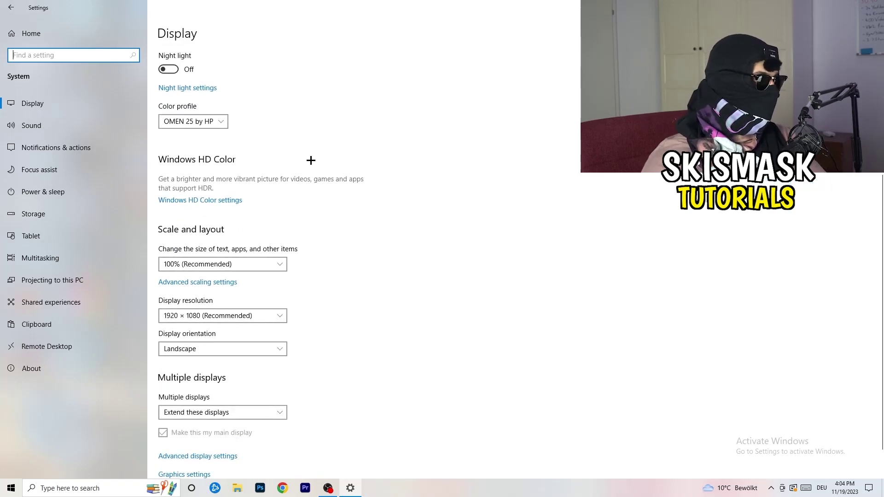
{"action": "left_click", "coordinate": [271, 265]}
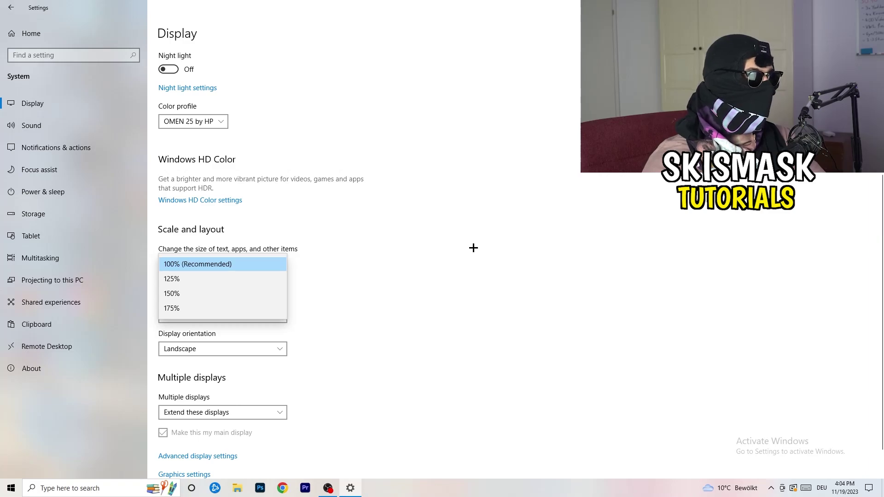
{"action": "left_click", "coordinate": [449, 244]}
{"action": "scroll", "coordinate": [376, 254], "scroll_direction": "down", "scroll_amount": 1}
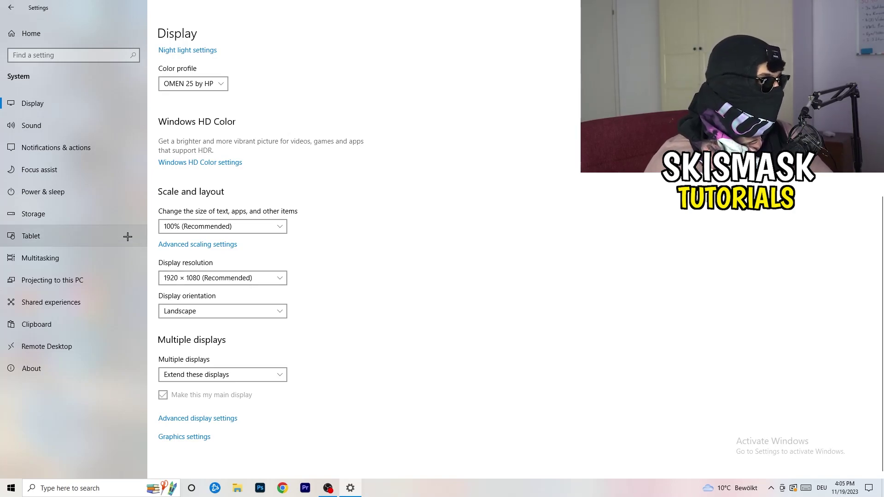
- Review the power plans in Power Options, keeping Balanced selected, then close the window
{"action": "left_click", "coordinate": [56, 192]}
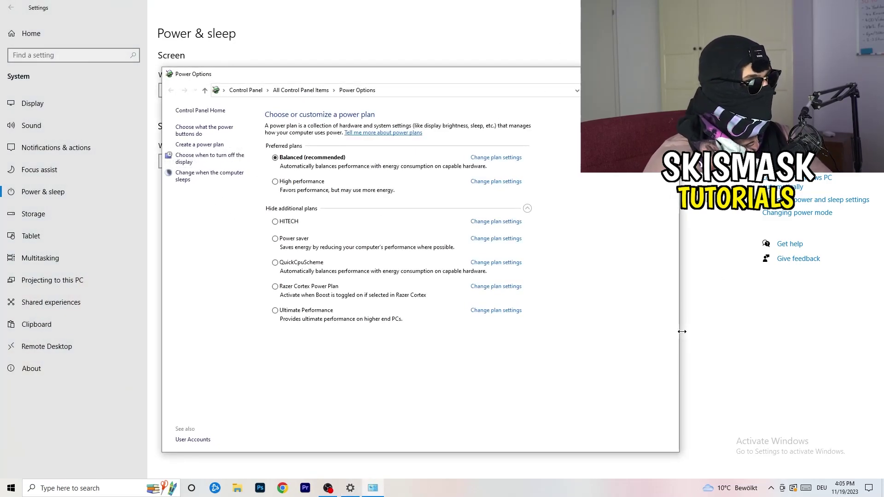
{"action": "left_click", "coordinate": [527, 209]}
{"action": "left_click", "coordinate": [528, 209]}
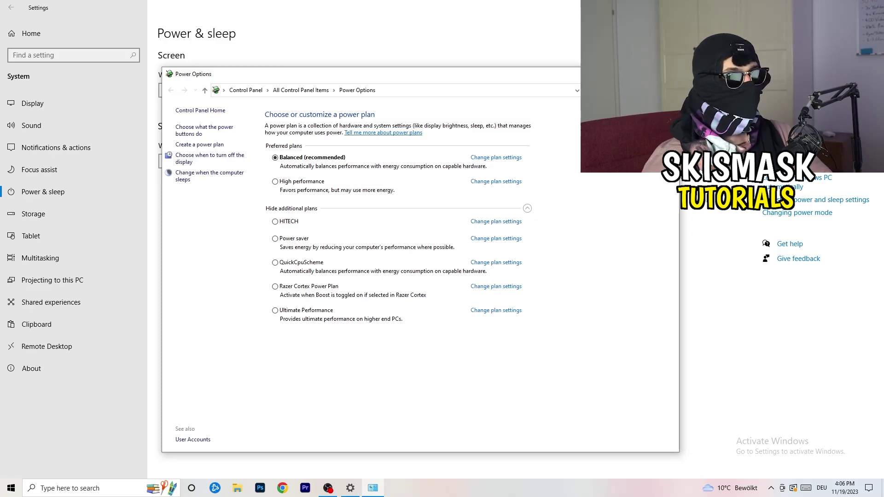
{"action": "key", "text": "alt+F4"}
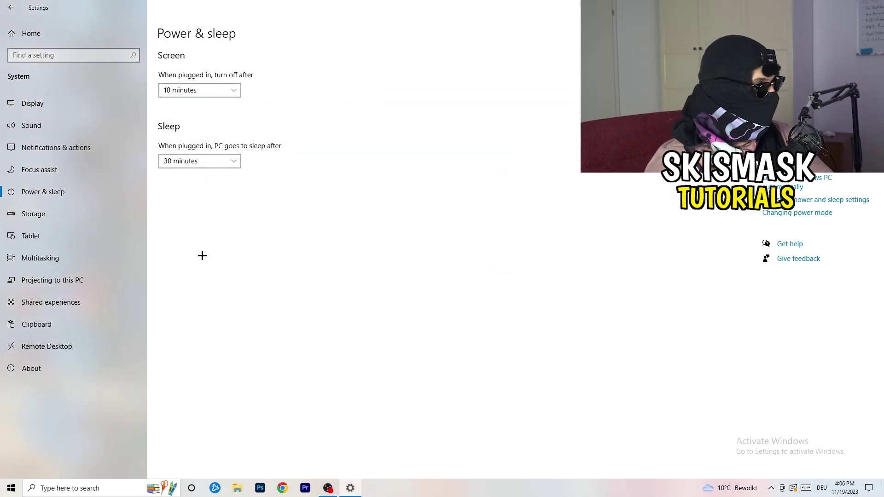
{"action": "left_click", "coordinate": [61, 220]}
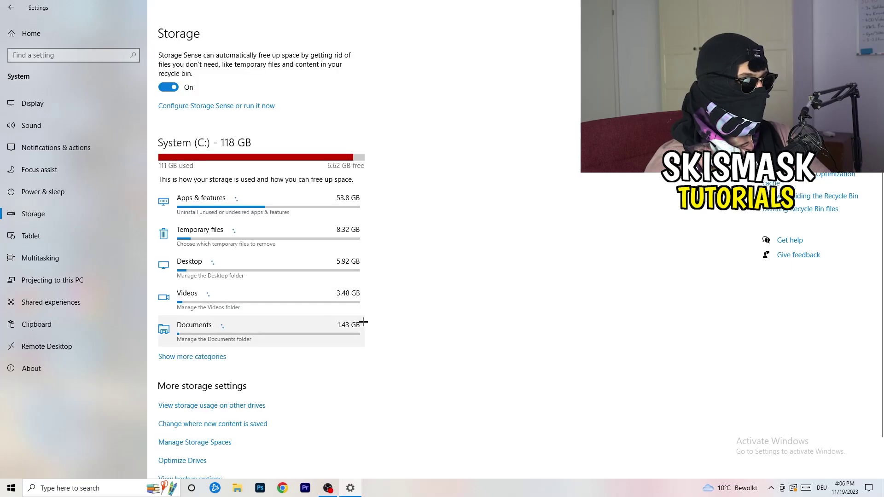
- In Storage Sense settings, enable deleting unused temporary files and keep recycle bin cleanup at 14 days
{"action": "left_click", "coordinate": [222, 107]}
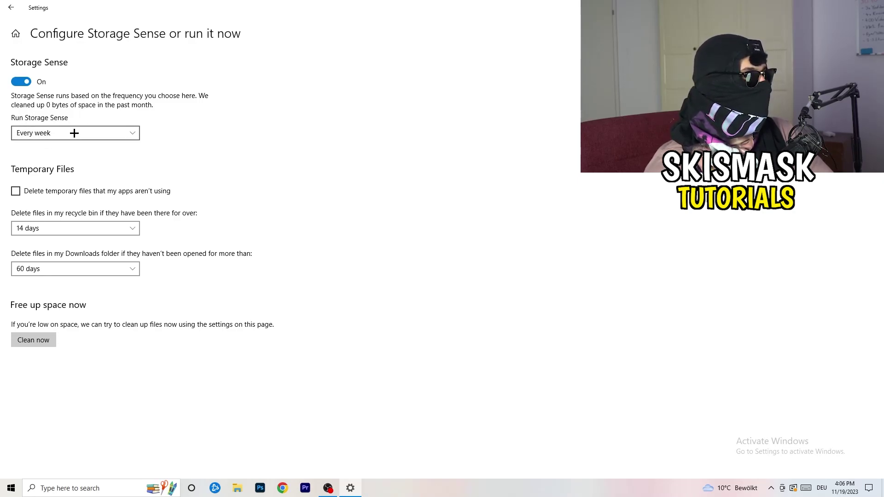
{"action": "left_click", "coordinate": [53, 192]}
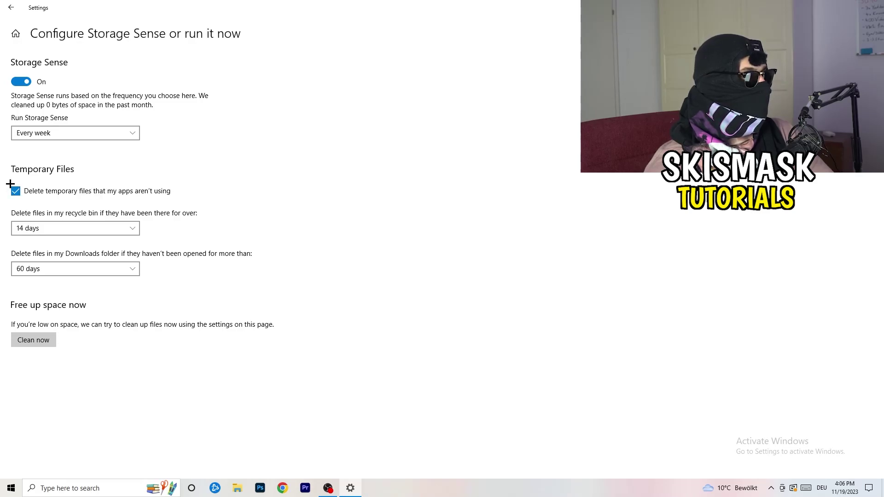
{"action": "left_click", "coordinate": [69, 228]}
{"action": "left_click", "coordinate": [305, 181]}
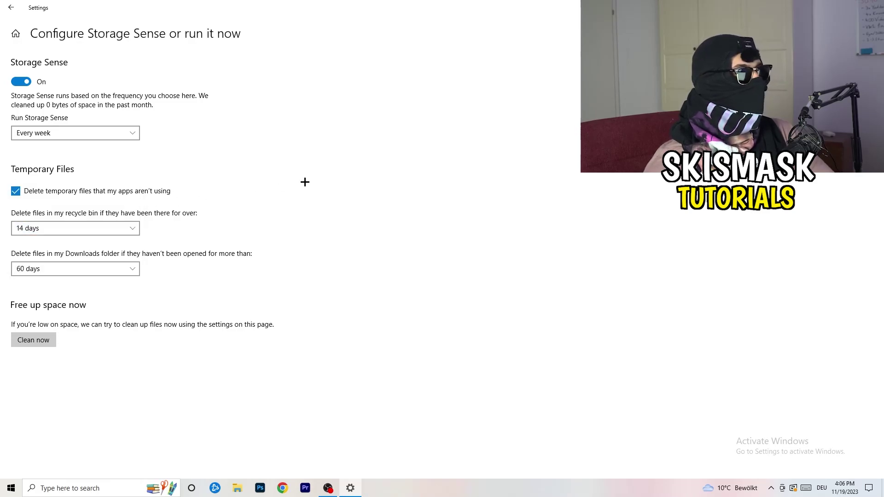
{"action": "left_click", "coordinate": [138, 228]}
{"action": "left_click", "coordinate": [354, 181]}
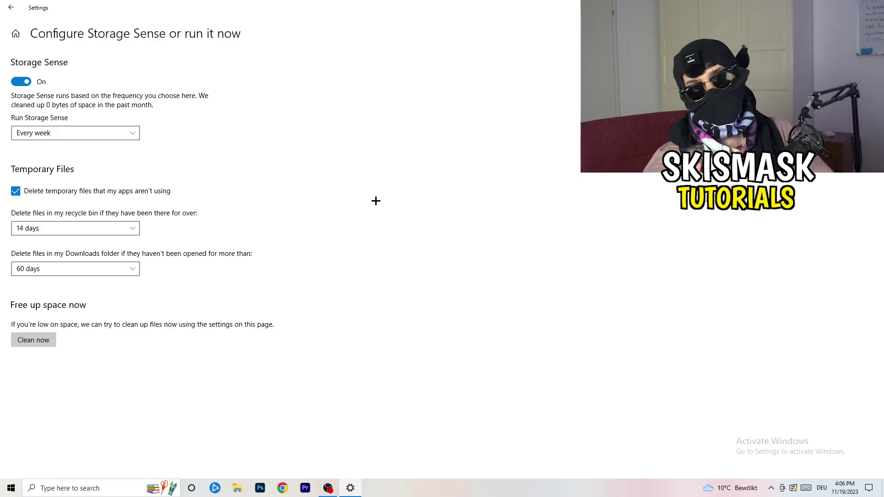
- Keep Downloads folder cleanup at 60 days and return to the Settings home page
{"action": "left_click", "coordinate": [81, 270]}
{"action": "left_click", "coordinate": [291, 244]}
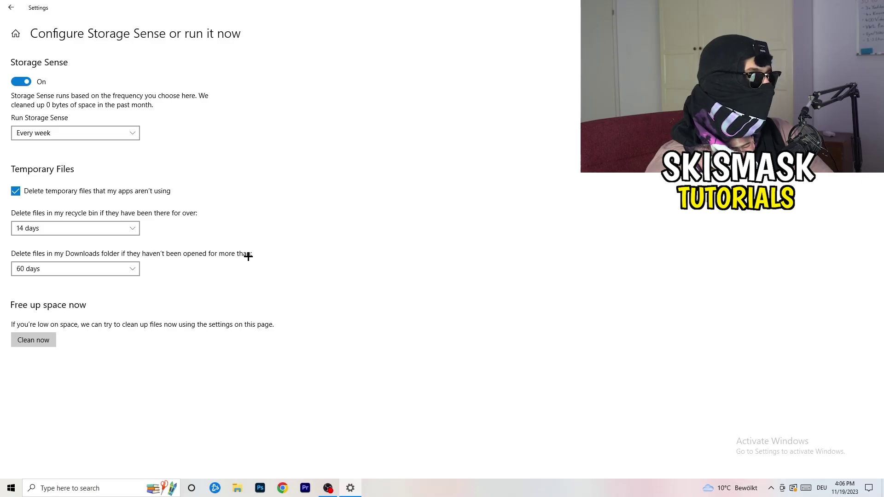
{"action": "left_click", "coordinate": [105, 271]}
{"action": "left_click", "coordinate": [434, 225]}
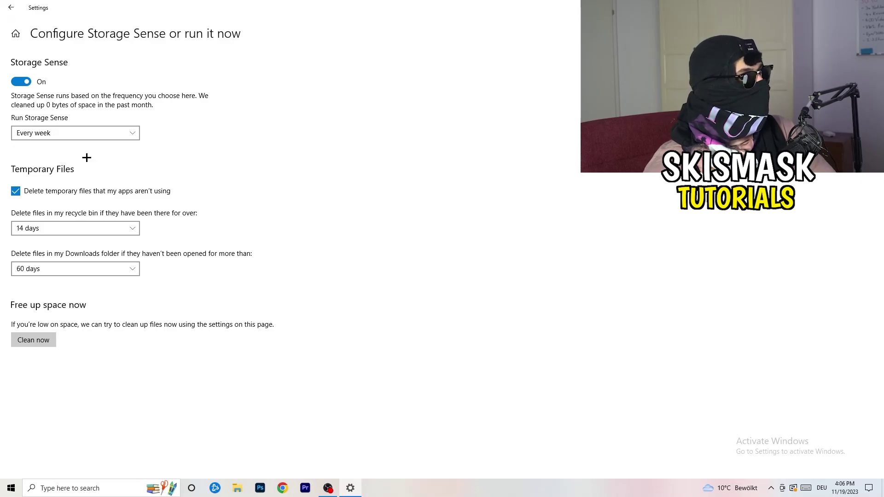
{"action": "key", "text": "alt+Left"}
{"action": "key", "text": "alt+Left"}
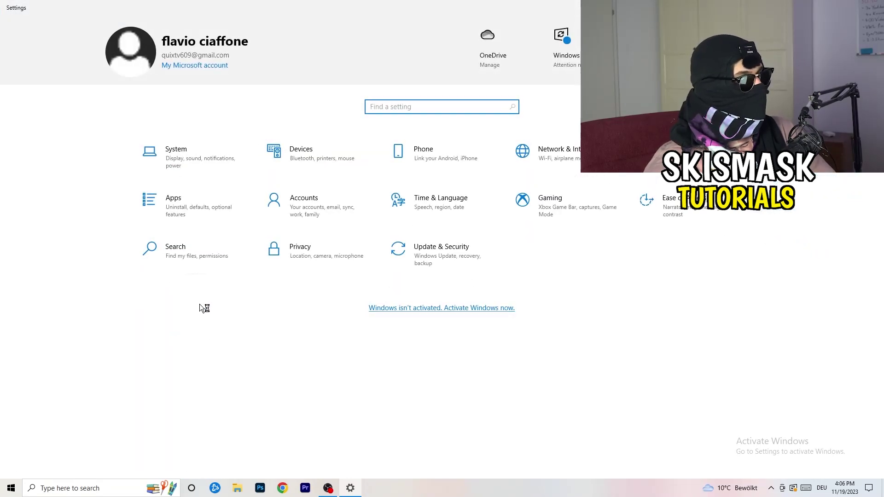
- Review Windows Update under Update & Security, then bring up the desktop's context menu
{"action": "left_click", "coordinate": [435, 259]}
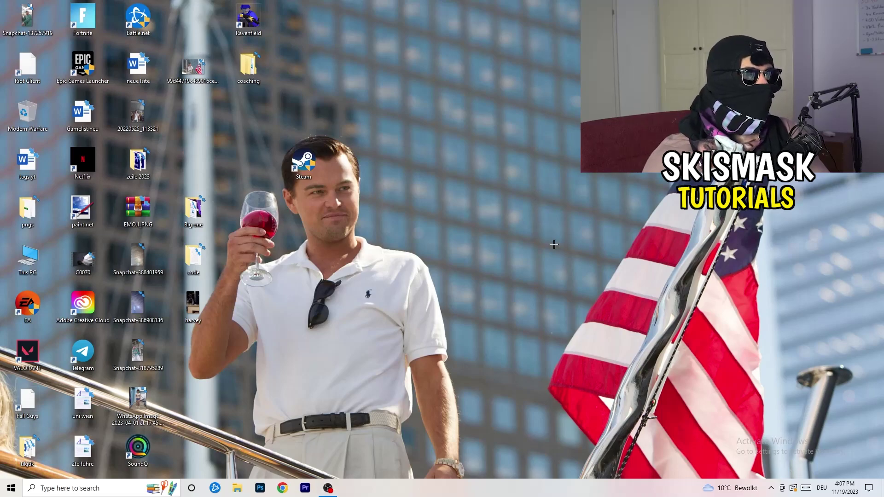
{"action": "right_click", "coordinate": [535, 194]}
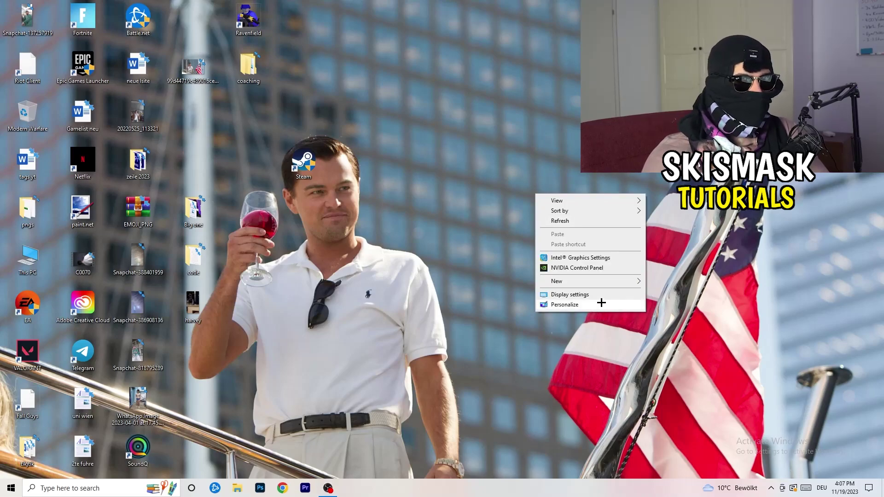
{"action": "left_click", "coordinate": [589, 269]}
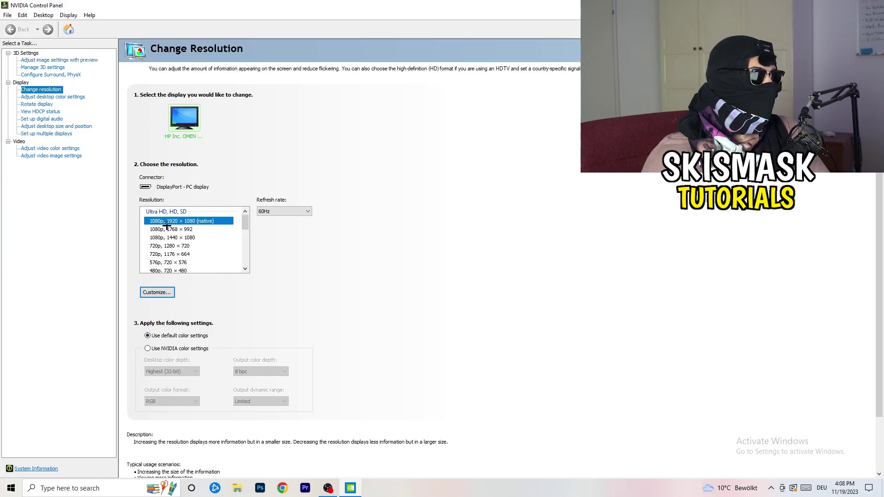
{"action": "left_click", "coordinate": [49, 60]}
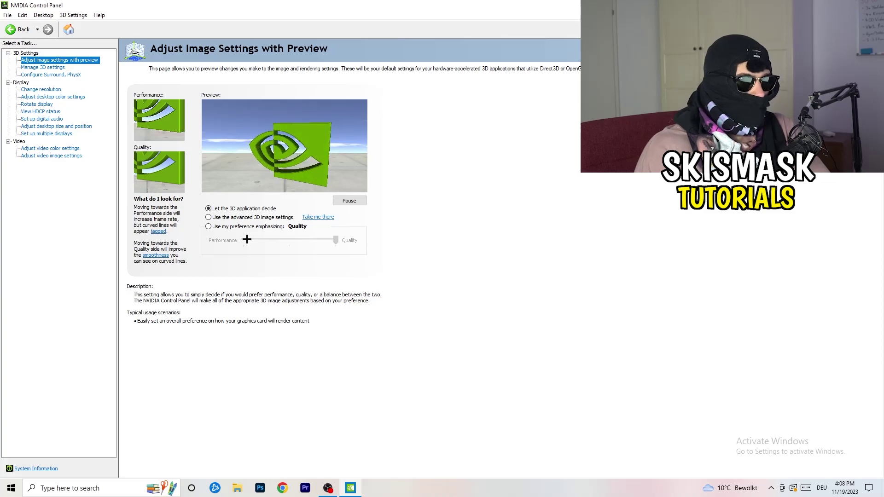
{"action": "key", "text": "alt+F4"}
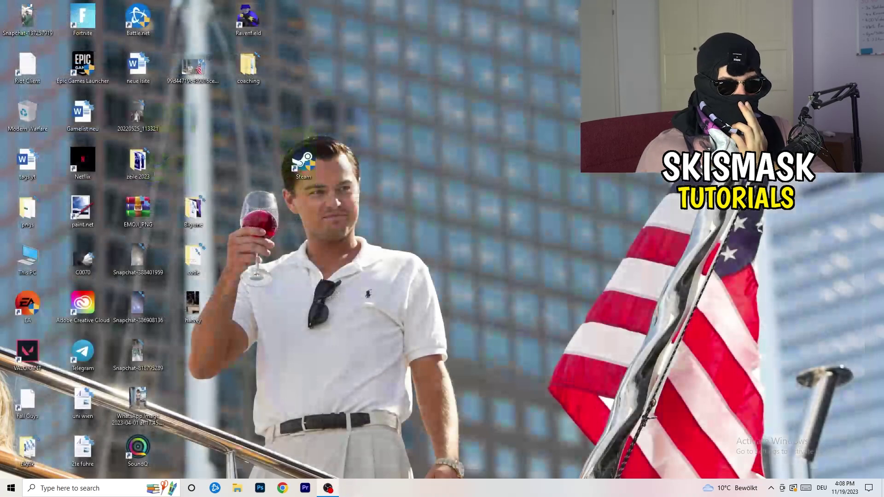